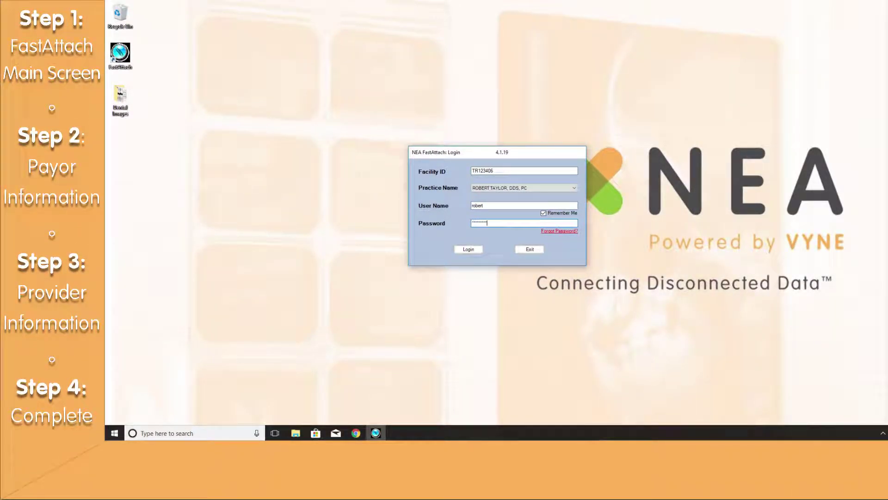
- Log in to FastAttach with the account password
key(Return)
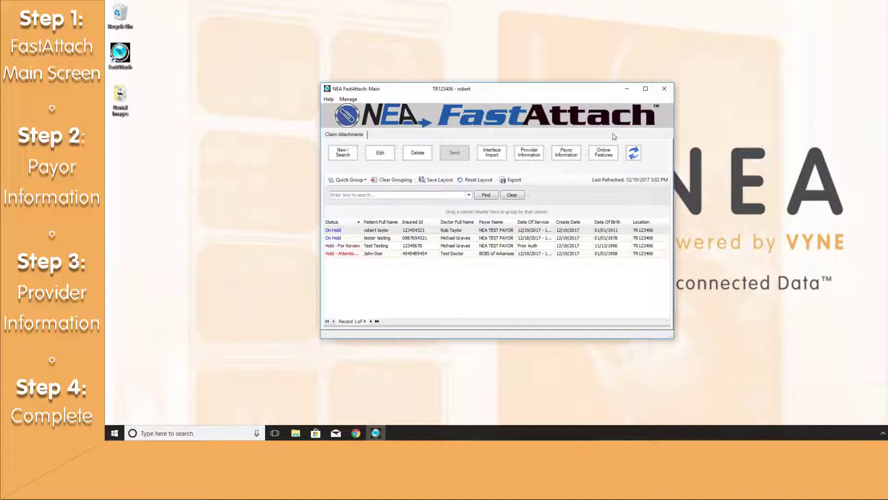
- Maximize the main claims window and look through the Help and Manage menus
click(645, 88)
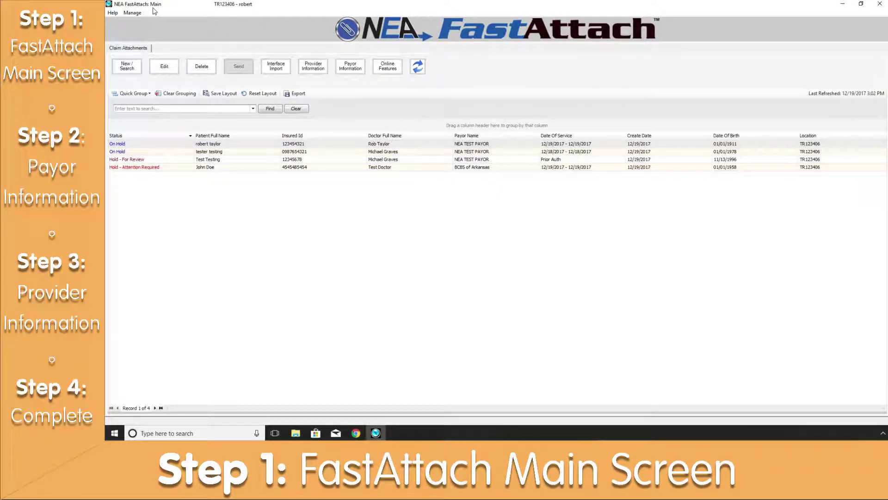
click(112, 14)
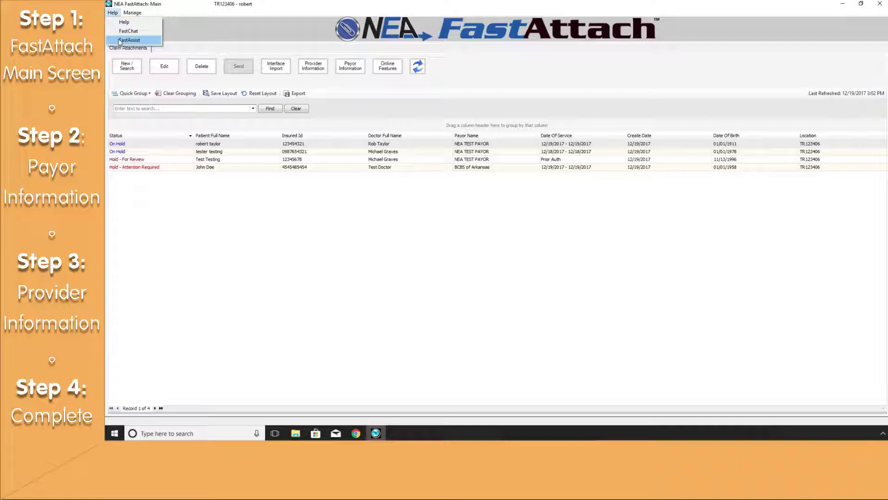
click(132, 13)
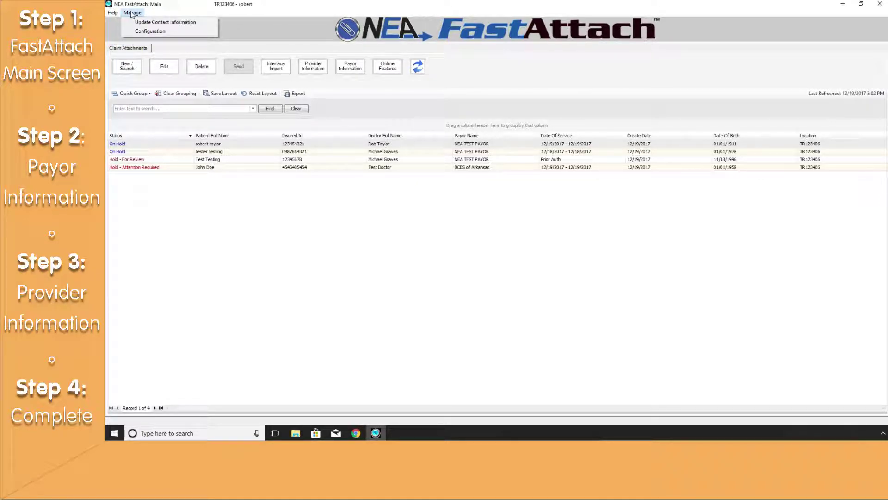
click(177, 24)
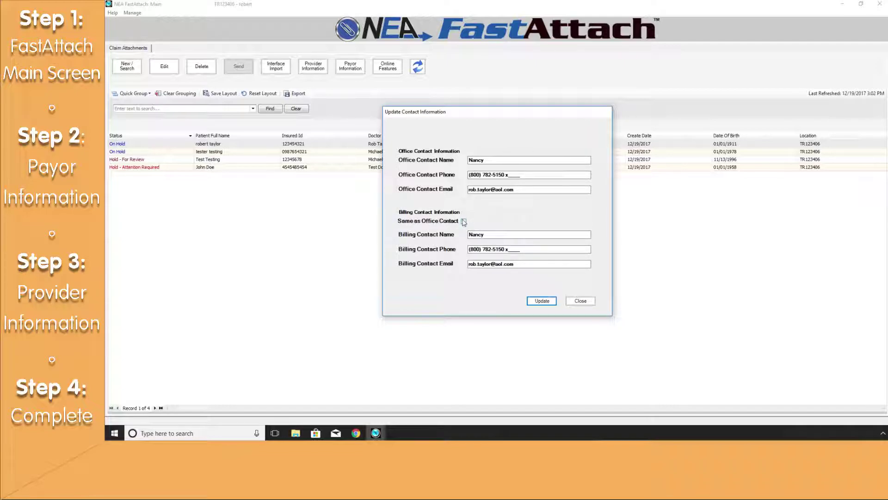
click(578, 302)
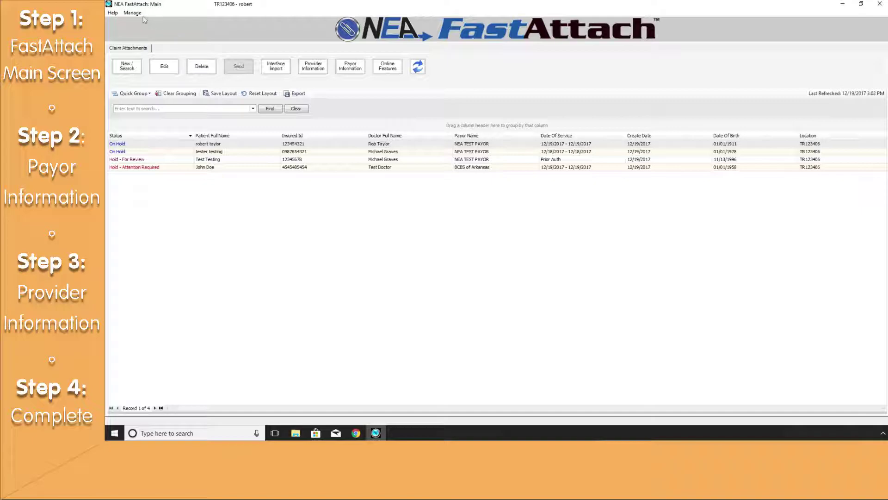
click(136, 14)
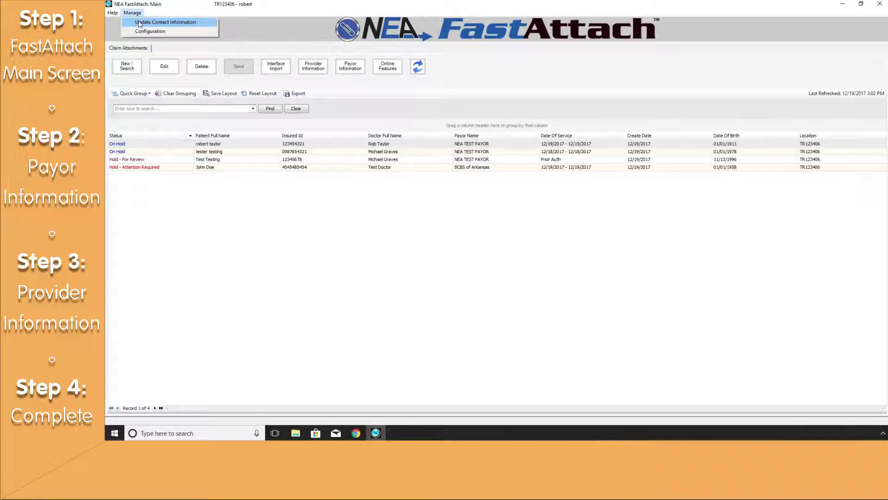
- Review the Manage > Configuration settings and close them with OK
click(138, 33)
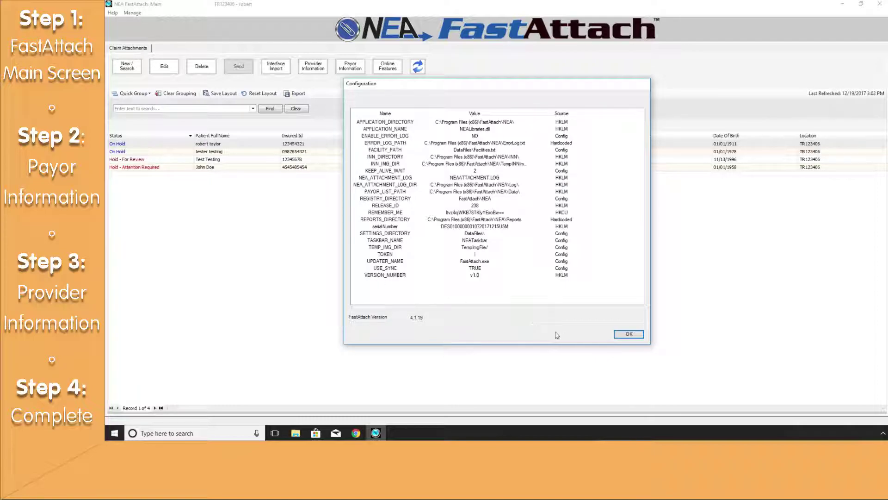
click(628, 334)
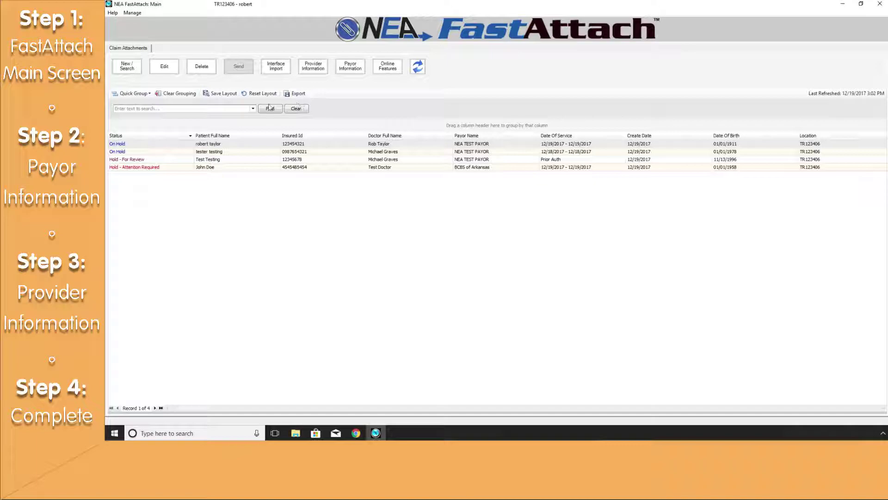
click(139, 95)
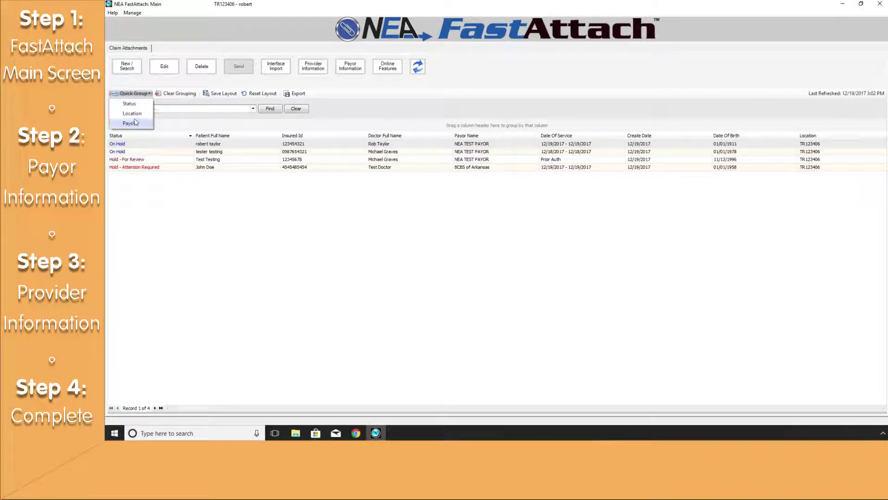
click(138, 105)
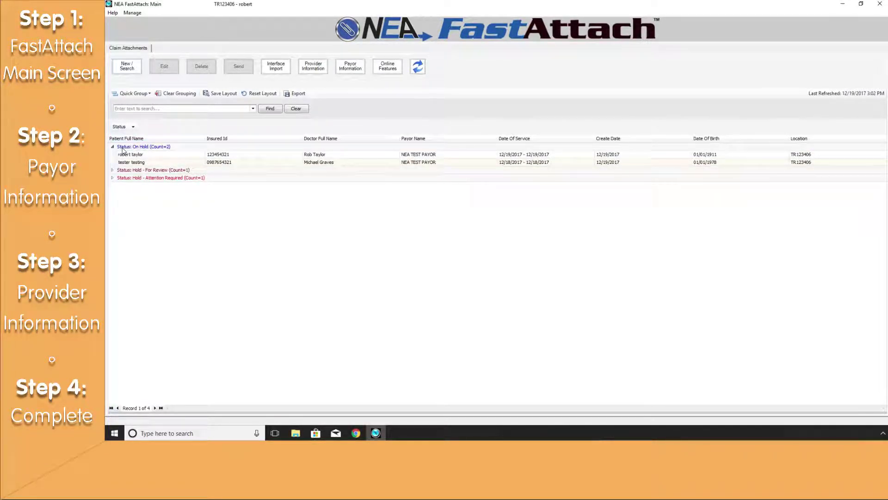
click(111, 170)
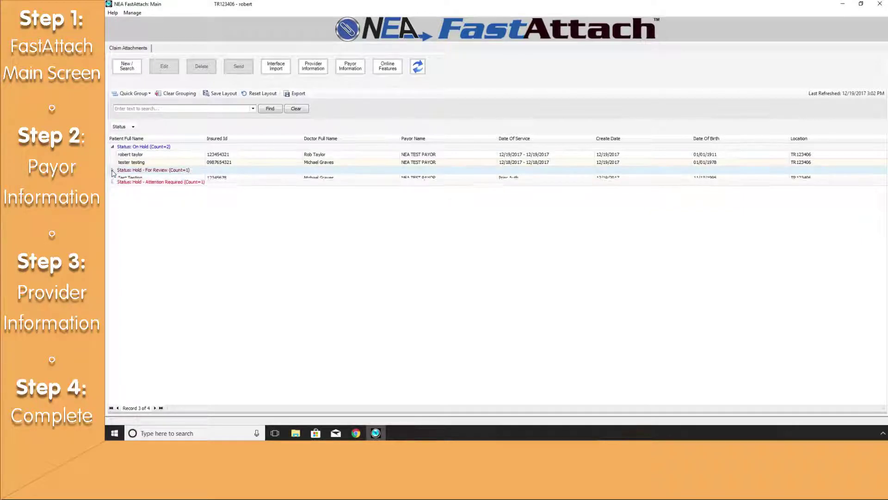
click(112, 186)
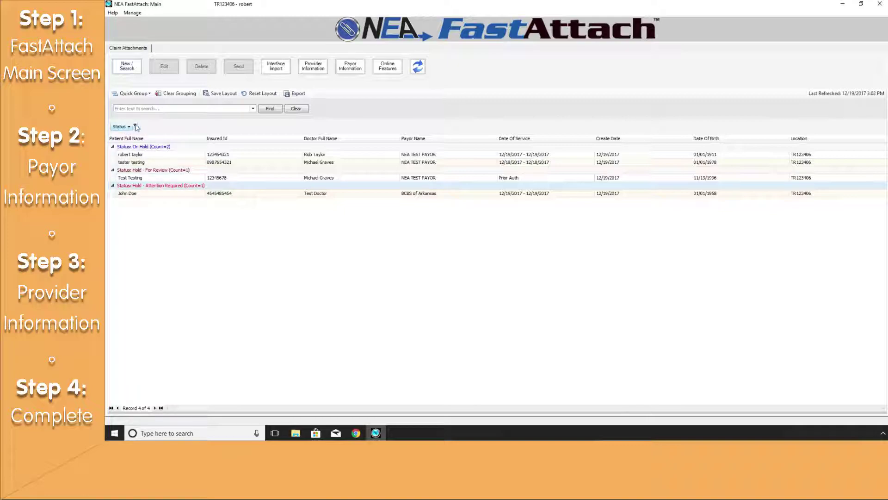
click(176, 96)
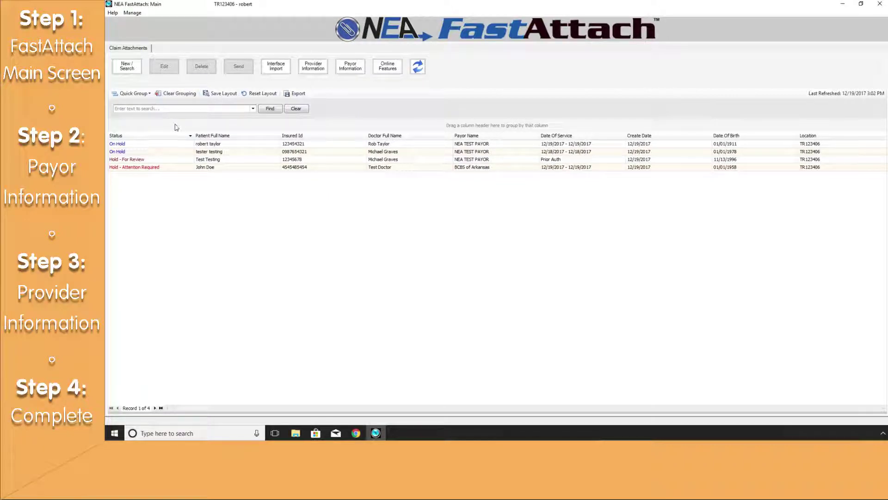
- Sort Patient Full Name ascending and descending, filter to Test Testing, then clear the filter
click(243, 138)
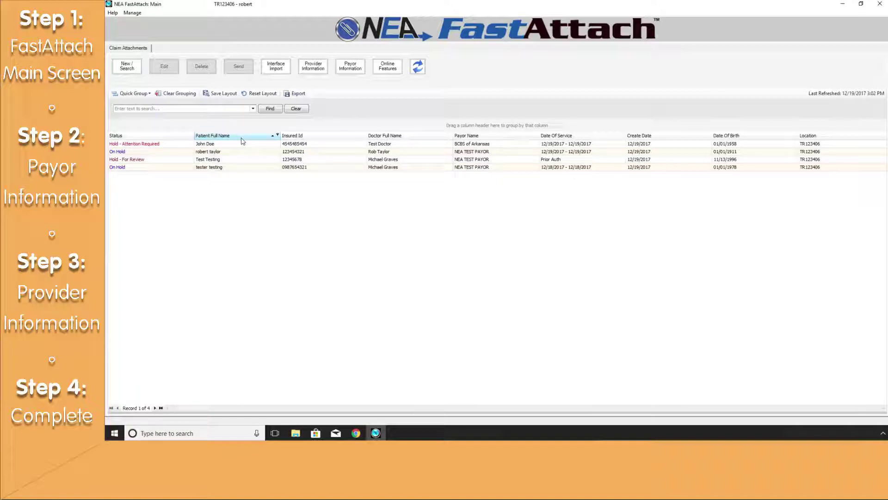
click(243, 138)
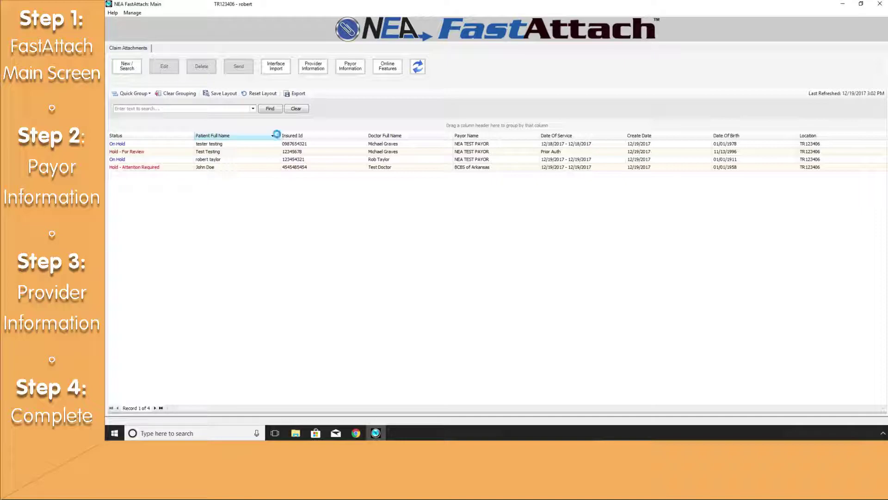
click(278, 138)
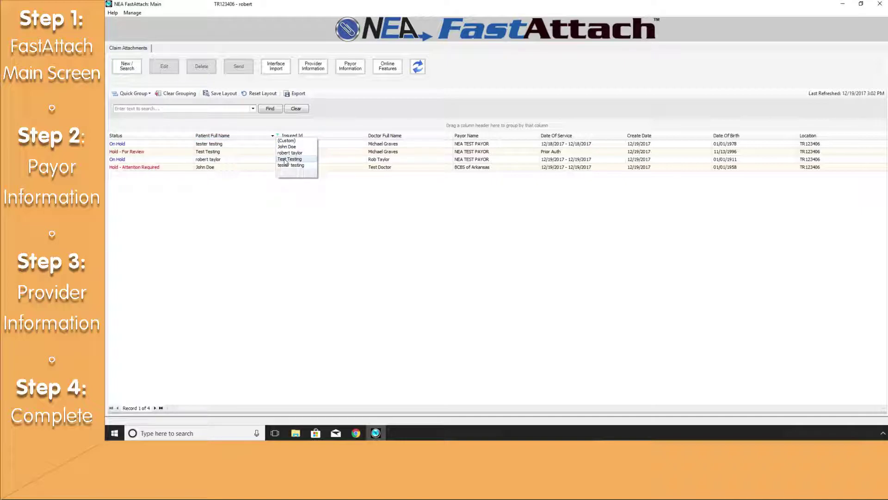
click(285, 160)
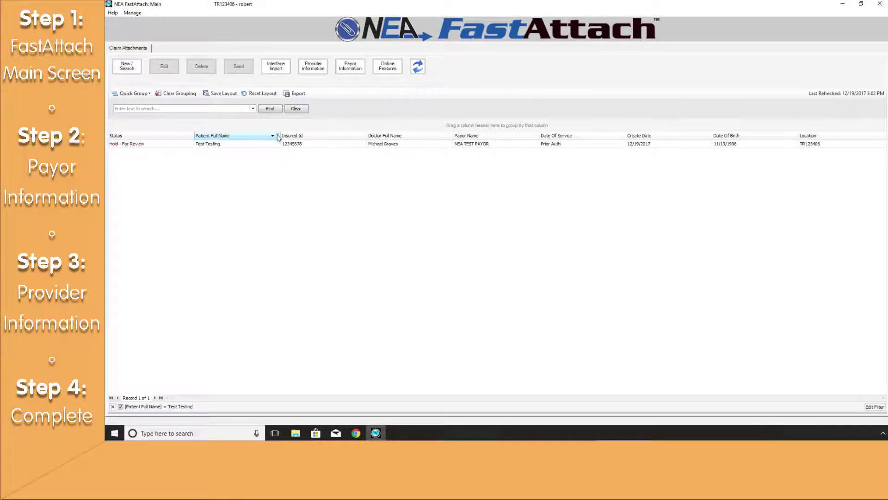
click(278, 137)
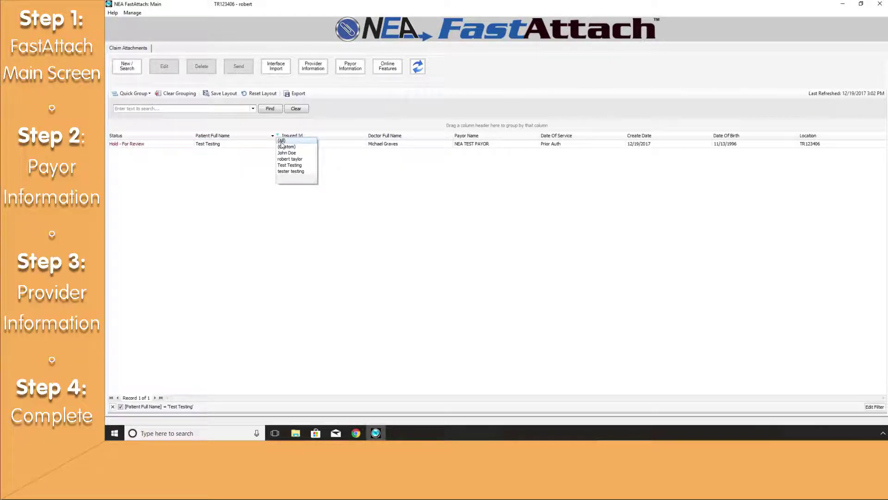
click(282, 141)
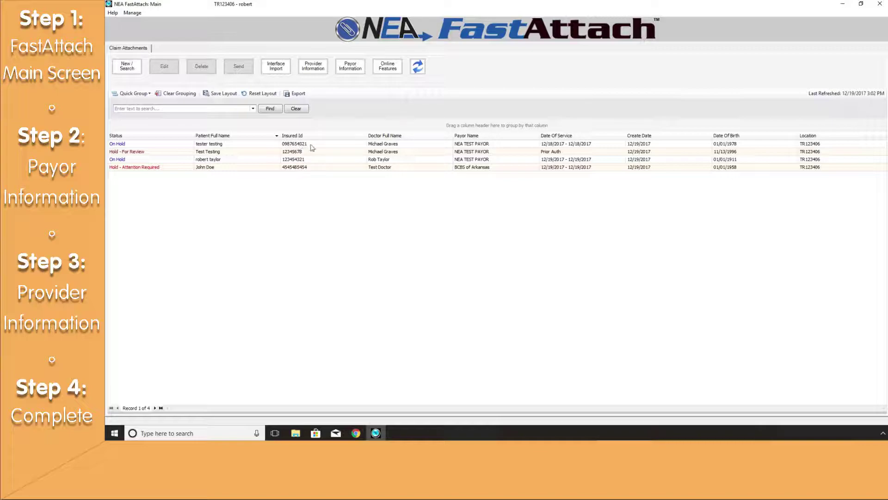
- Move Insured Id, Doctor Full Name and Payor Name before Patient Full Name, then reset the layout
drag(346, 140, 226, 137)
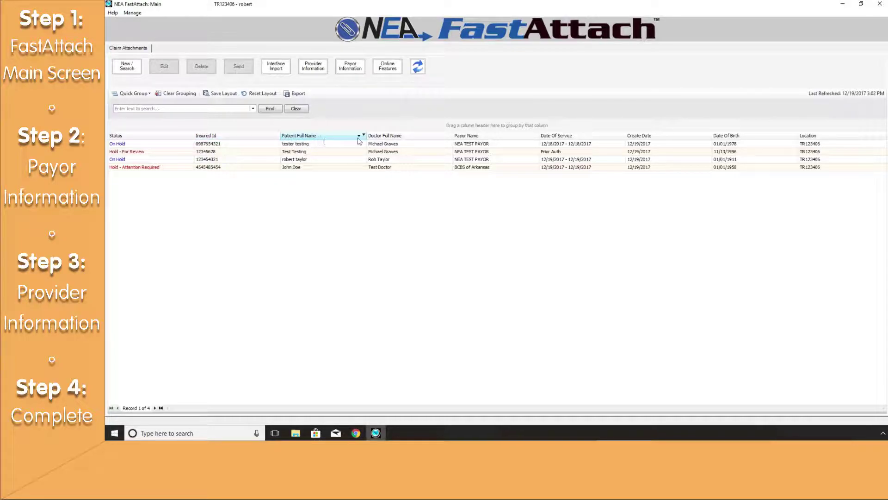
drag(402, 138, 280, 139)
drag(478, 137, 388, 139)
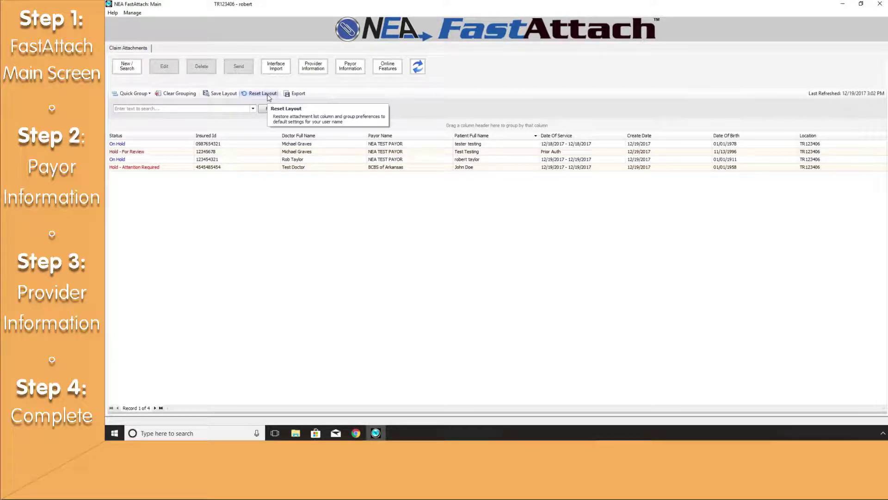
click(263, 94)
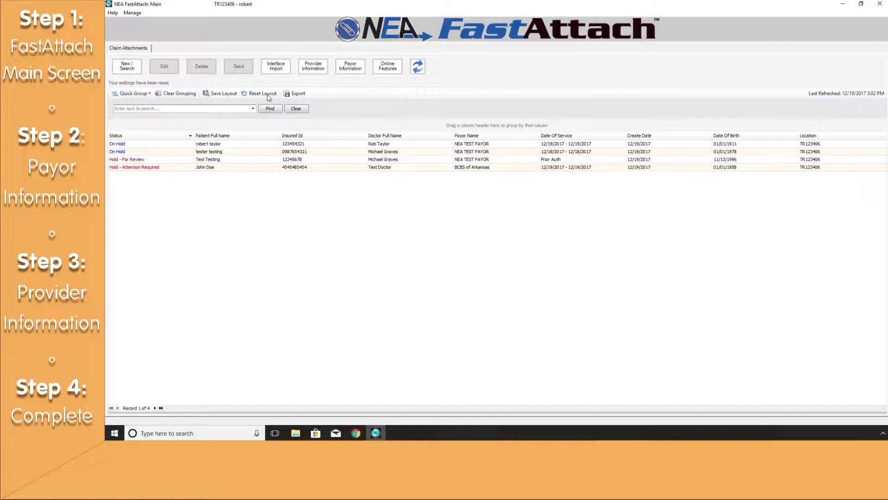
- Export the claims list to a preview document, scroll across it, and close the preview
click(301, 96)
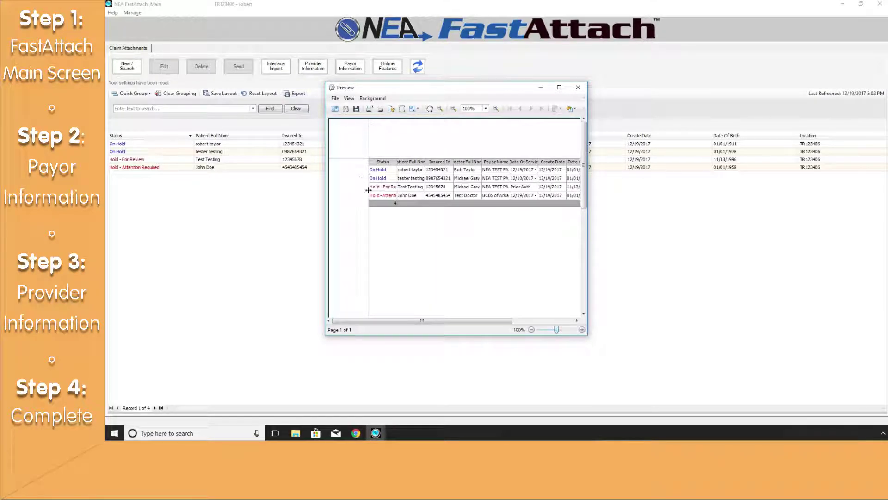
drag(426, 320, 459, 329)
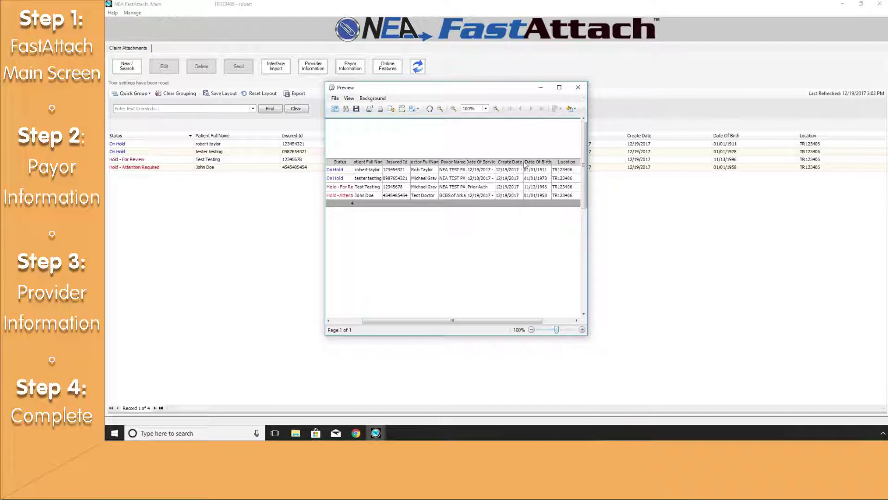
click(578, 92)
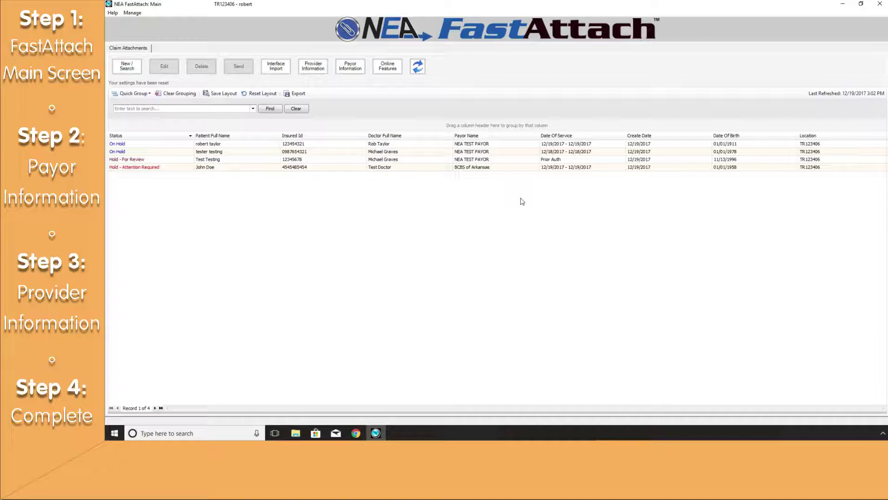
- Tick AETNA, BCBS of Texas and CIGNA (All of CIGNA) in the Payor Information list
click(350, 67)
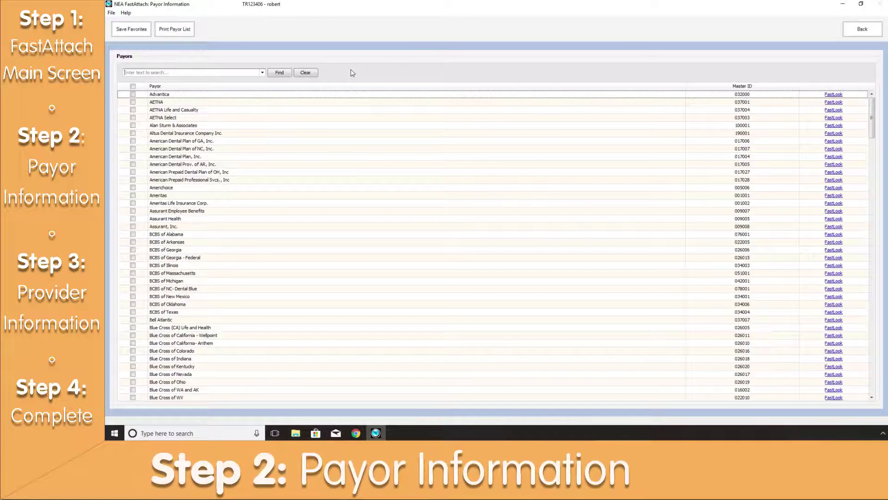
click(207, 70)
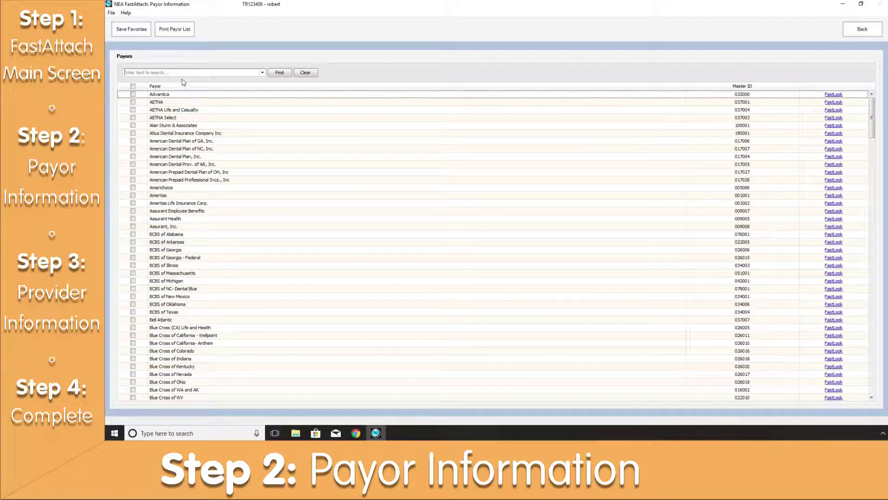
click(133, 103)
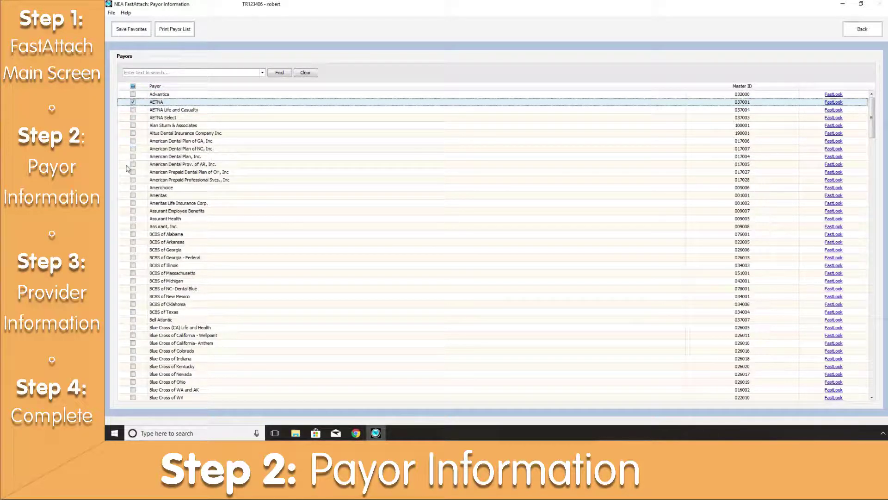
click(133, 312)
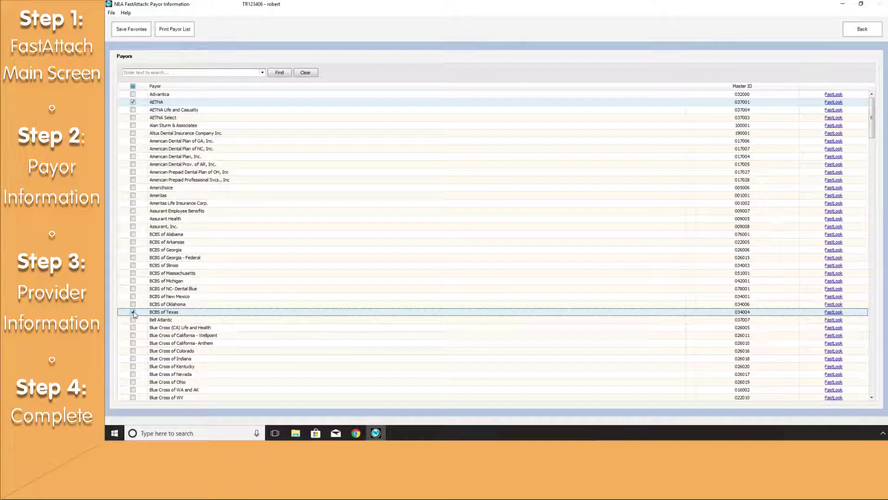
scroll(137, 360, down, 4)
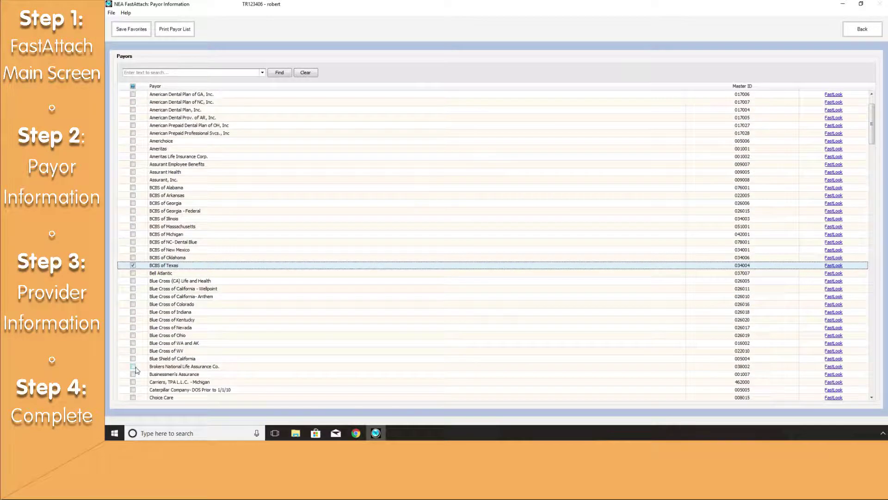
click(133, 367)
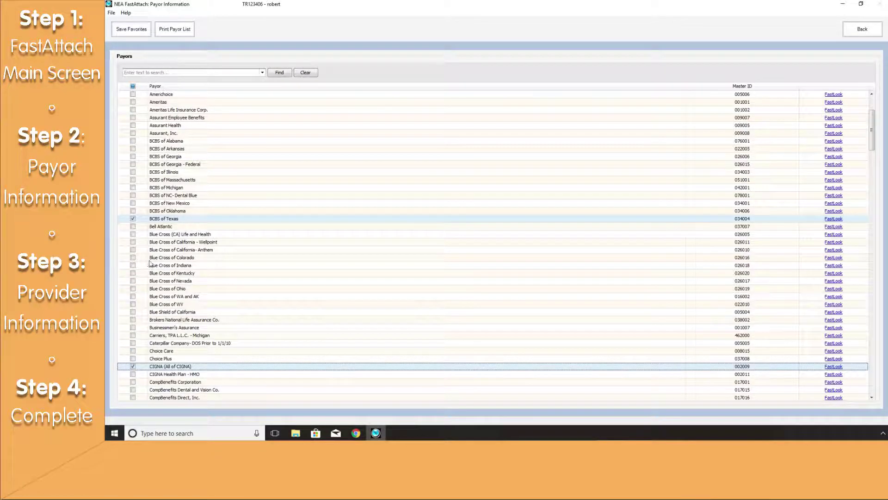
- Search payors for 'nea', tick NEA TEST PAYOR, clear the search and save favorites
click(186, 73)
text(nea)
key(Return)
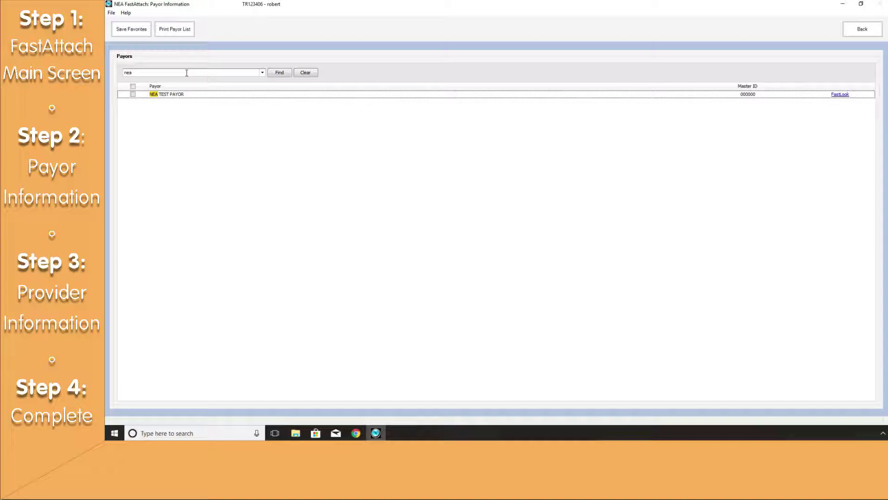
click(133, 95)
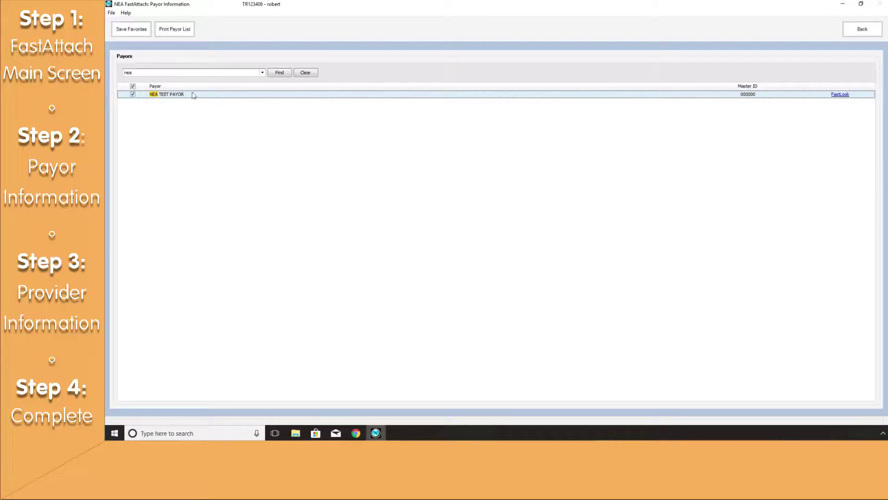
click(304, 74)
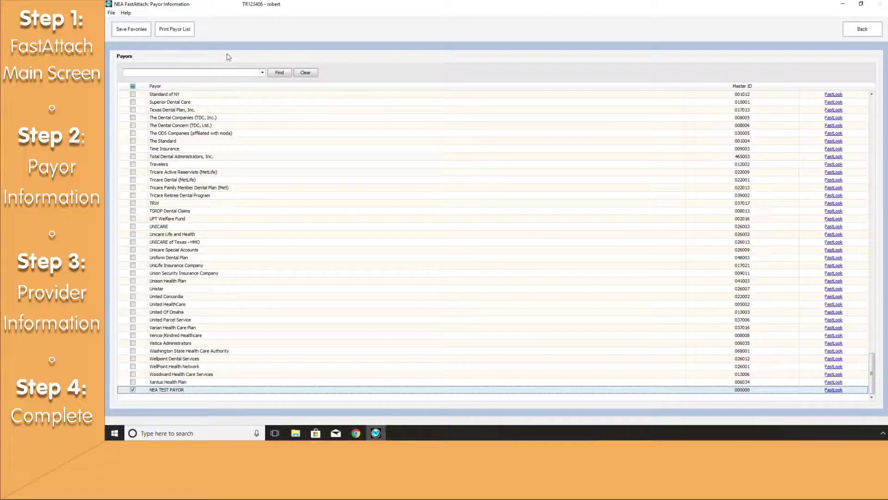
click(132, 29)
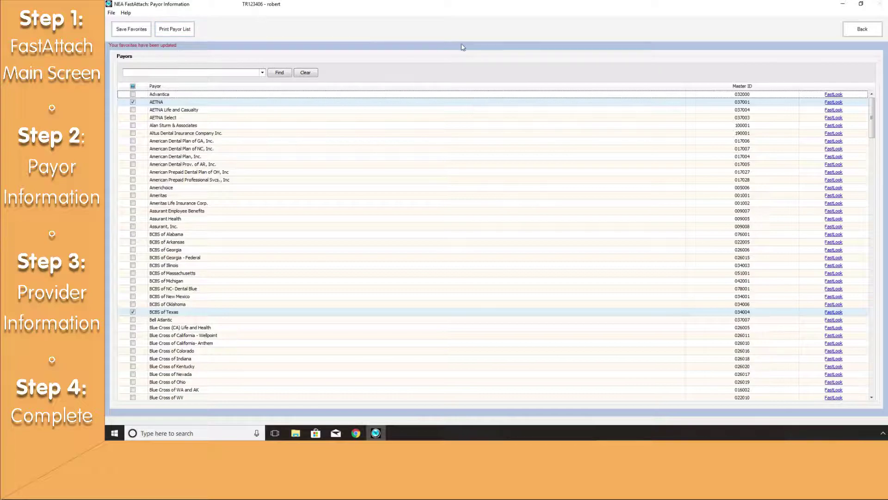
- Return to the main screen and open Provider Information showing the three current providers
click(850, 36)
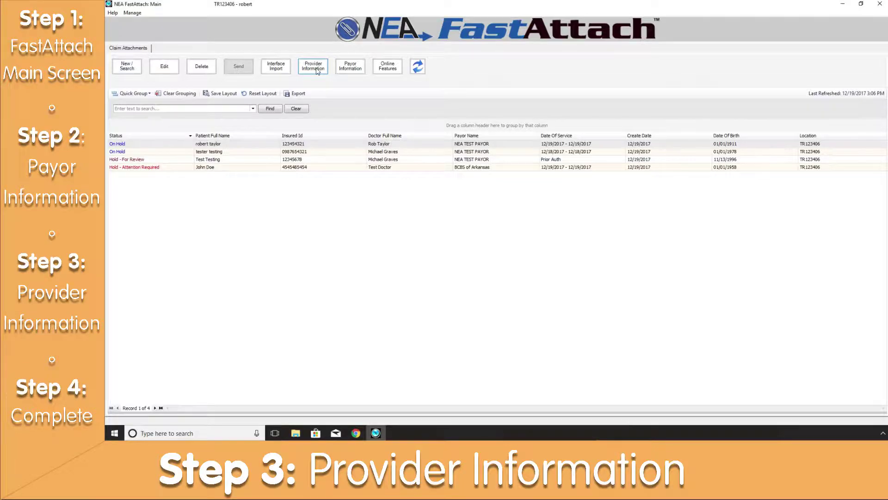
click(318, 71)
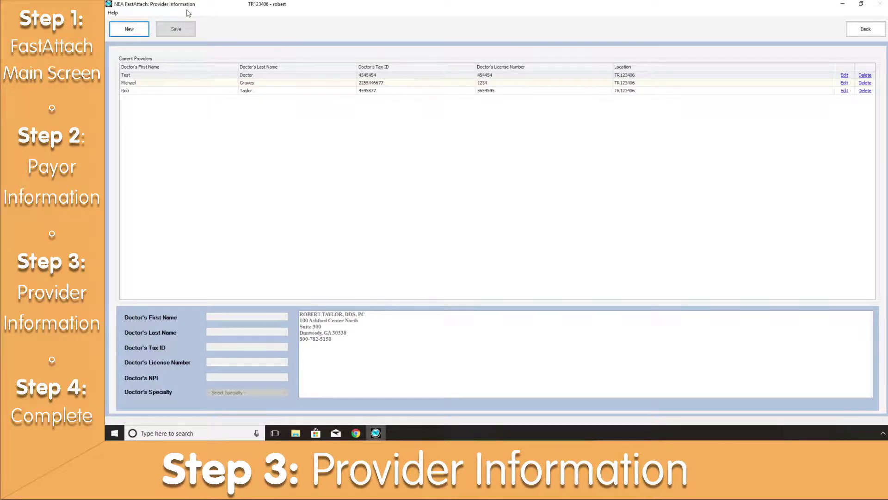
- Start a new provider and enter the doctor's first name, last name and tax ID
click(128, 31)
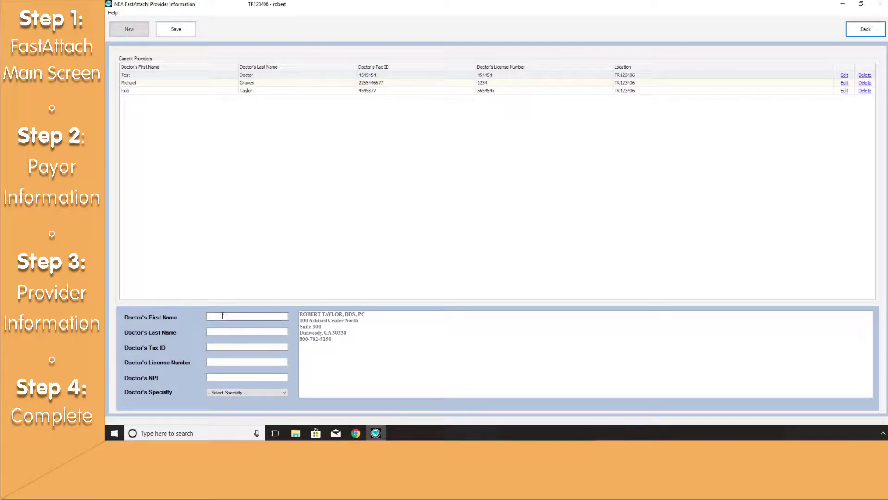
click(221, 316)
text(Dr.)
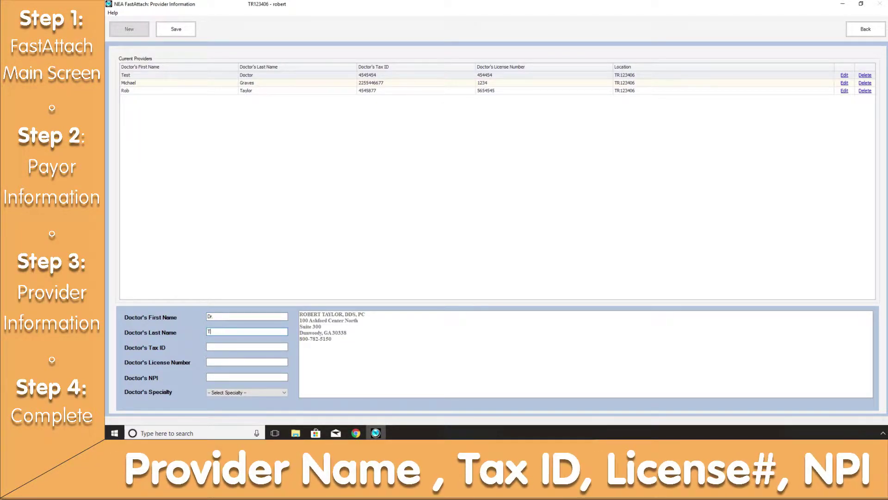
key(Tab)
text(Tooth)
key(Tab)
text(002210022)
- Enter the provider's license number and NPI, and set specialty to GENERAL DENTIST
key(Tab)
text(00012)
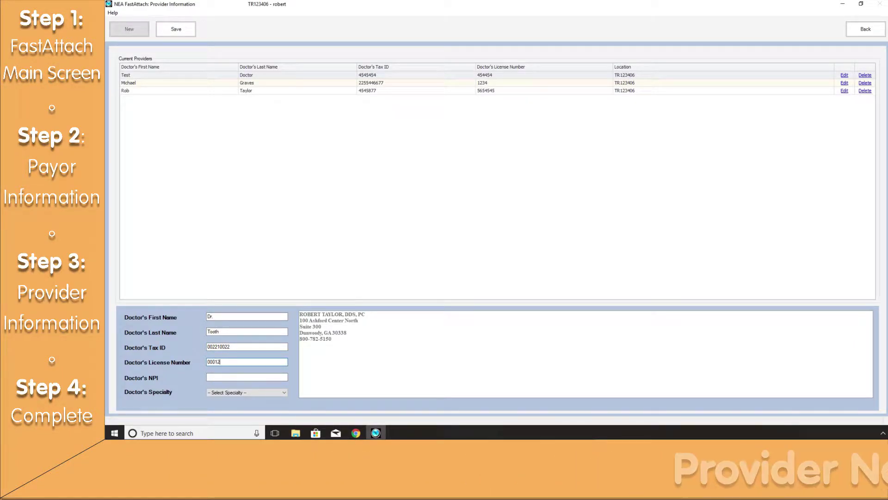
key(Tab)
text(12345)
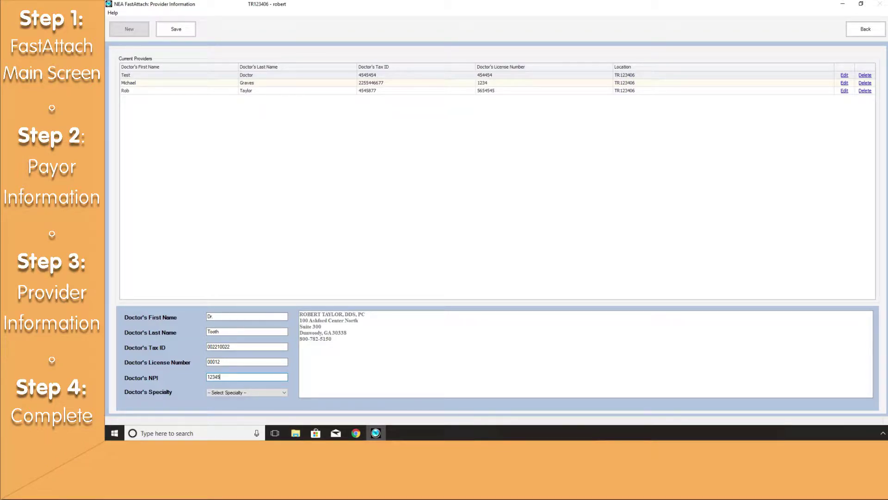
text(6789)
click(262, 392)
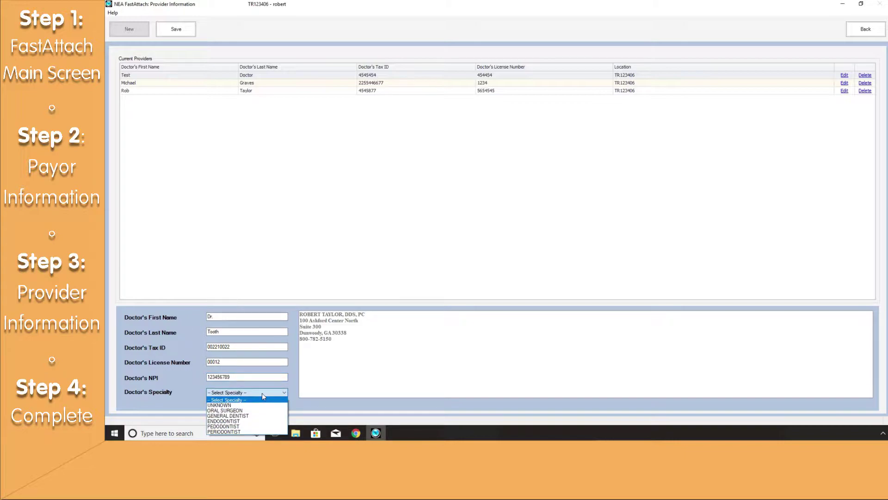
click(240, 416)
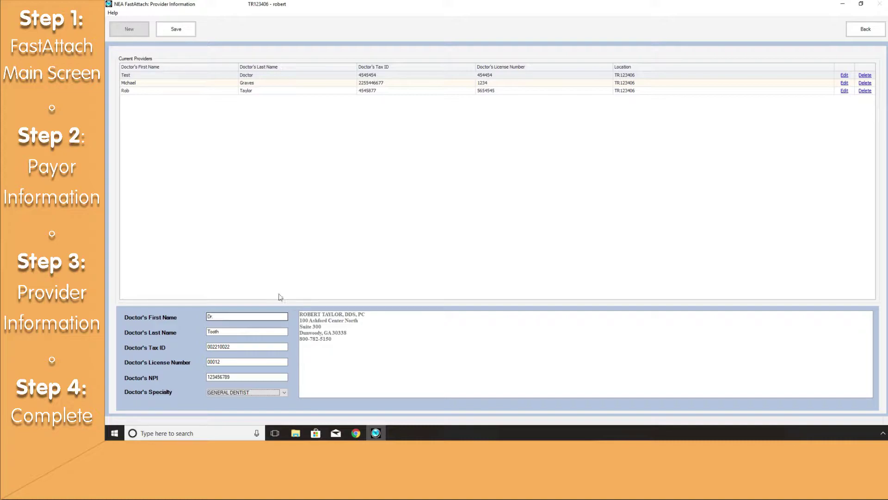
- Save the new general dentist provider, adding a fourth row to the current providers list
click(181, 34)
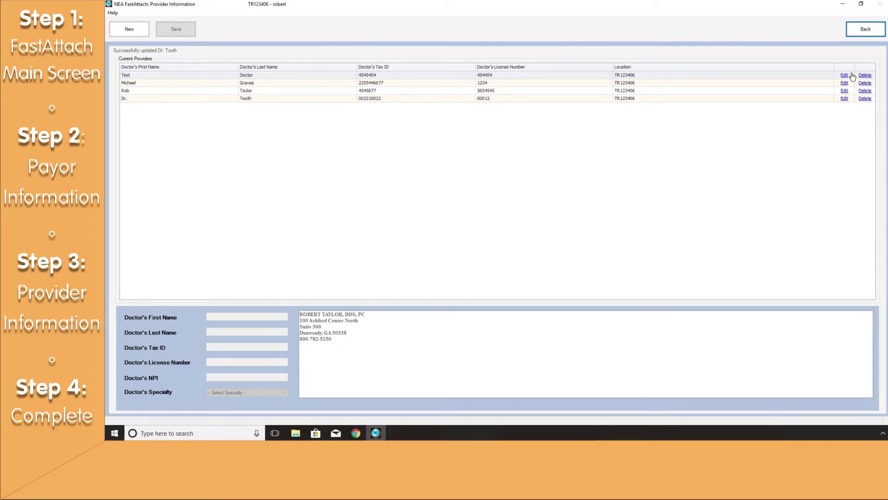
- Return from provider setup to the main Claim Attachments screen listing the four claims
click(861, 30)
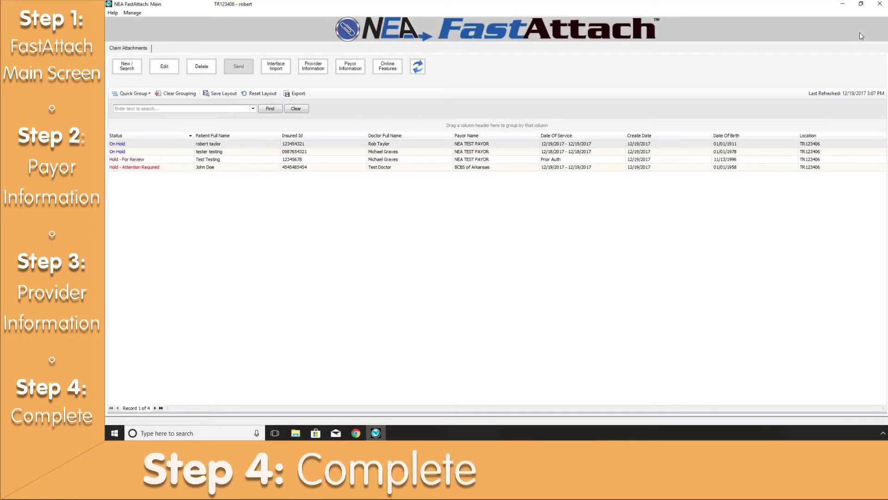